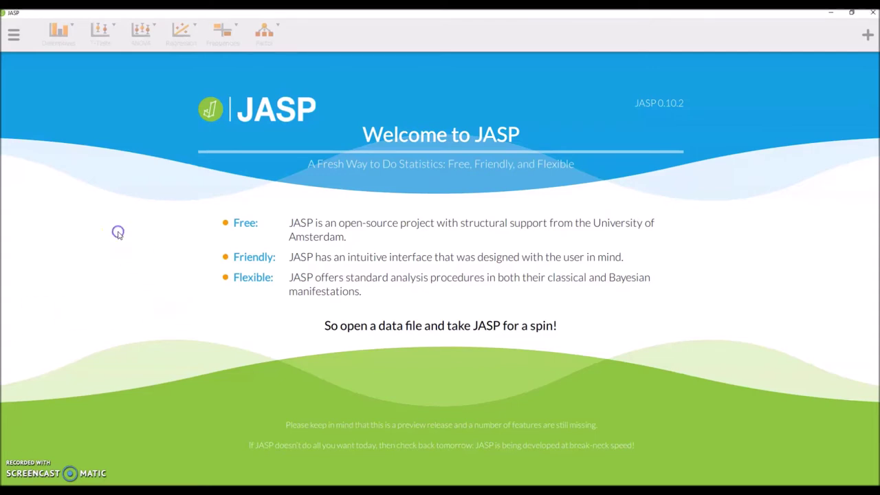
- Load SAMHSA HBSC for MoCT.sav from the recent files list into the spreadsheet
{"action": "left_click", "coordinate": [19, 43]}
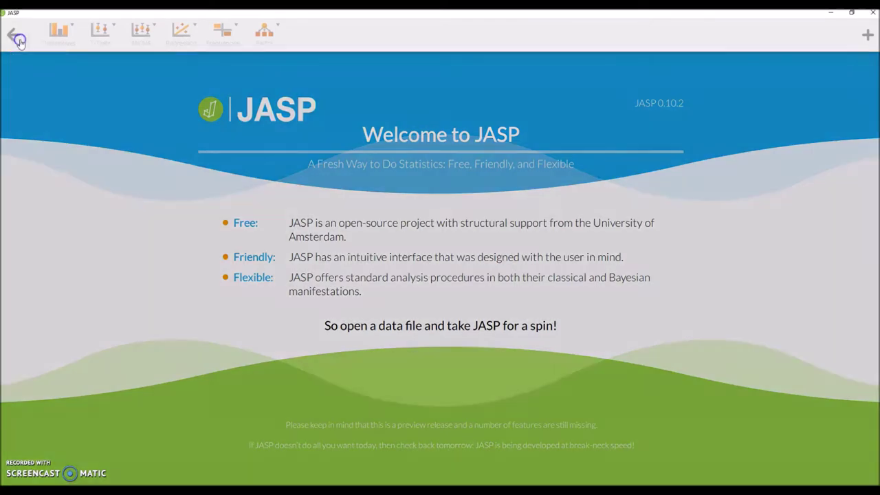
{"action": "left_click", "coordinate": [31, 62]}
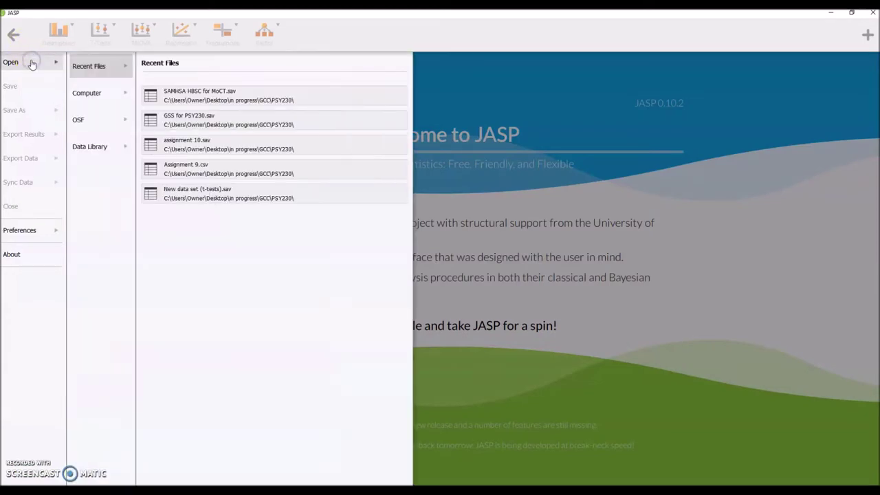
{"action": "left_click", "coordinate": [218, 102]}
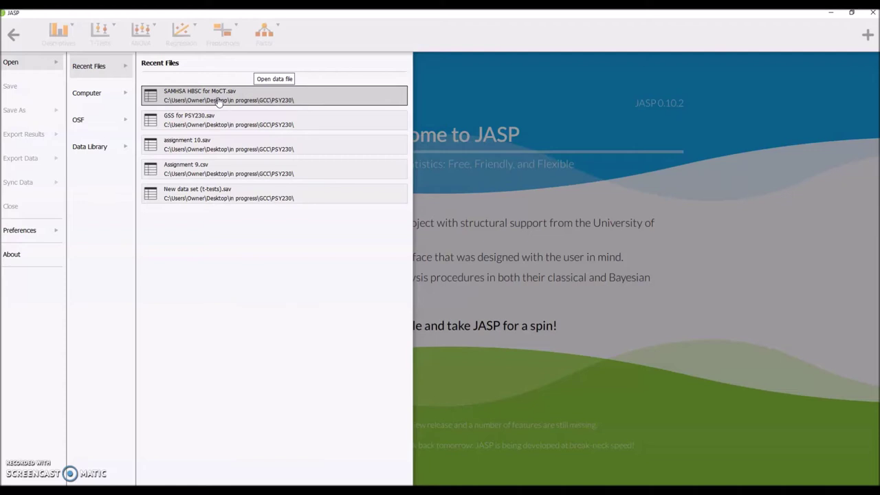
{"action": "left_click", "coordinate": [229, 96]}
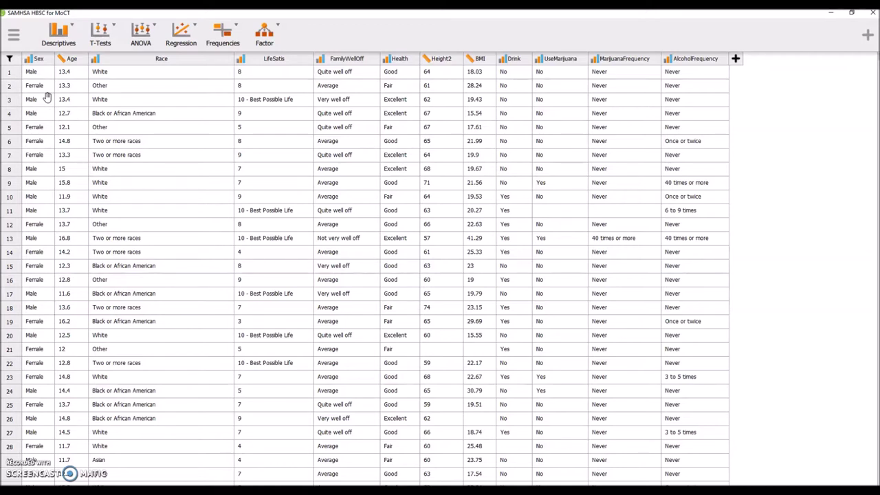
- Create a Descriptive Statistics analysis with all twelve variables, Sex through AlcoholFrequency, as Variables
{"action": "left_click", "coordinate": [60, 34]}
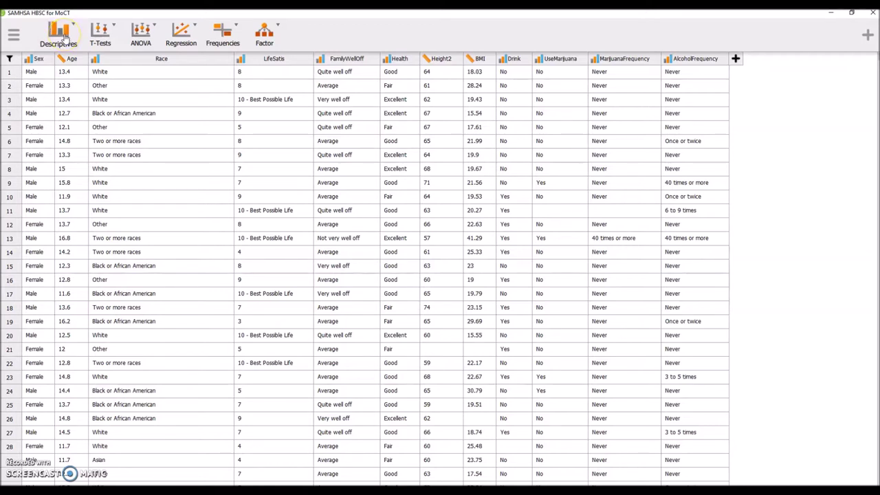
{"action": "left_click", "coordinate": [62, 36]}
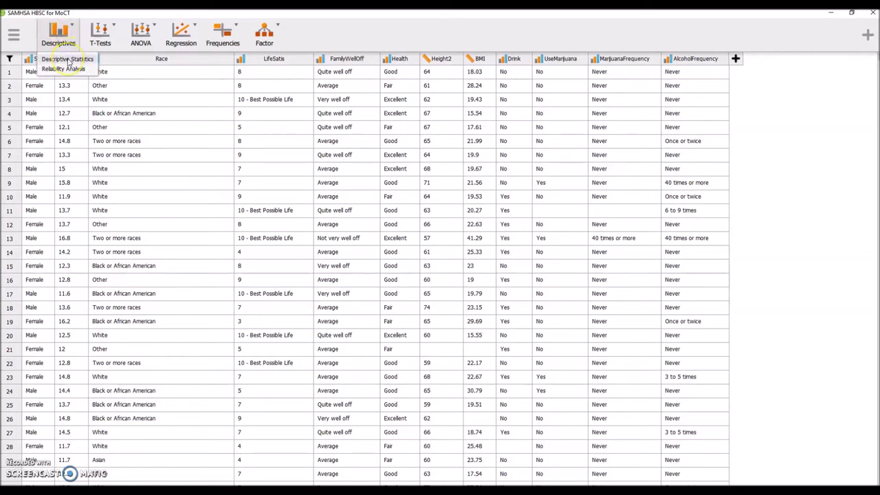
{"action": "left_click", "coordinate": [69, 60]}
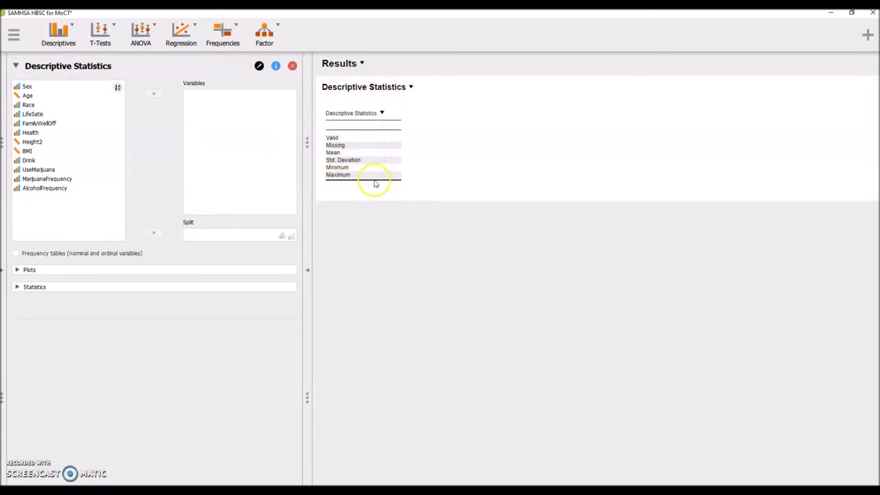
{"action": "left_click", "coordinate": [75, 88]}
{"action": "left_click", "coordinate": [46, 190], "text": "shift"}
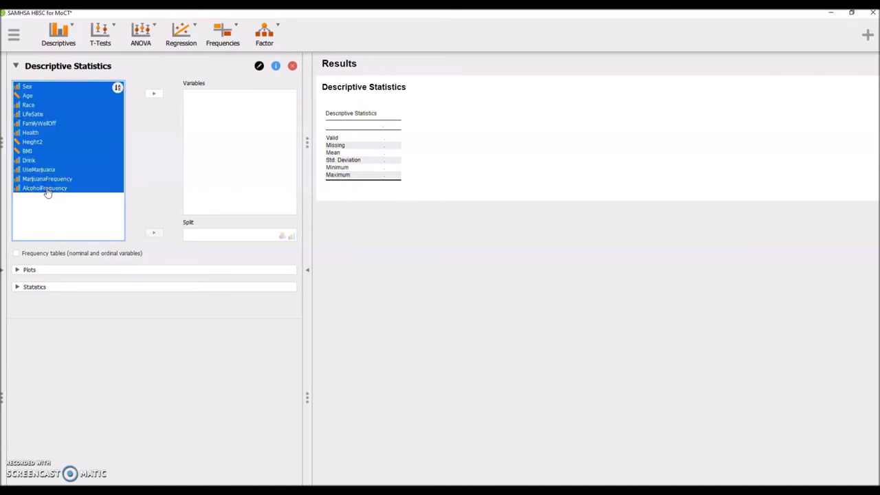
{"action": "left_click_drag", "start_coordinate": [55, 118], "coordinate": [47, 88]}
{"action": "left_click_drag", "start_coordinate": [46, 93], "coordinate": [53, 194]}
{"action": "left_click_drag", "start_coordinate": [53, 194], "coordinate": [68, 174]}
{"action": "left_click", "coordinate": [154, 94]}
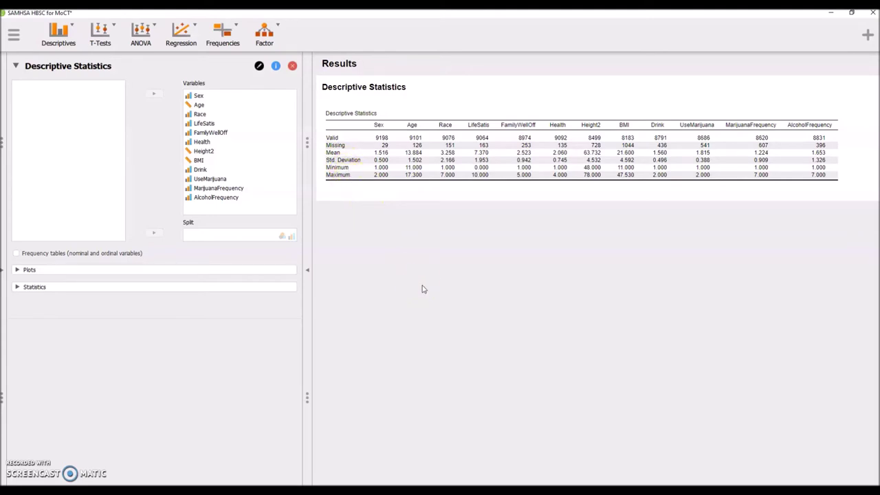
- Enable Median, Mode, Range, IQR and Variance, and disable Minimum and Maximum
{"action": "left_click", "coordinate": [144, 287]}
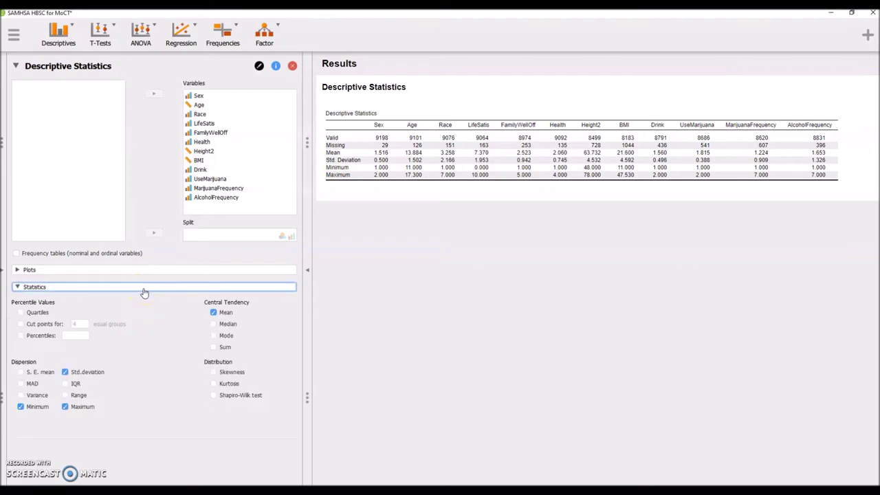
{"action": "left_click", "coordinate": [214, 324]}
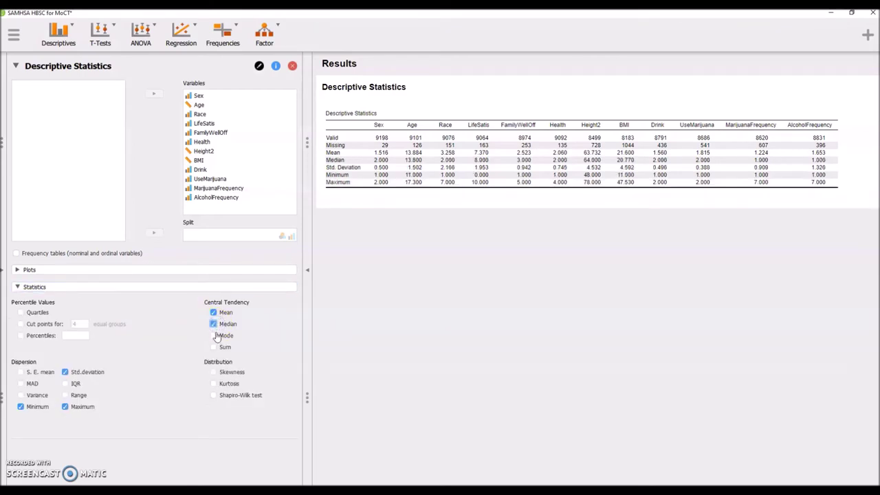
{"action": "left_click", "coordinate": [214, 335]}
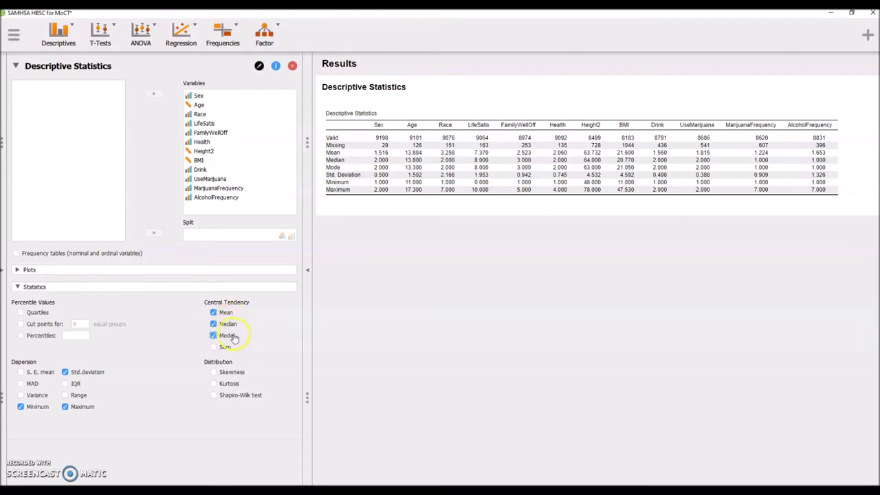
{"action": "left_click", "coordinate": [66, 395]}
{"action": "left_click", "coordinate": [65, 384]}
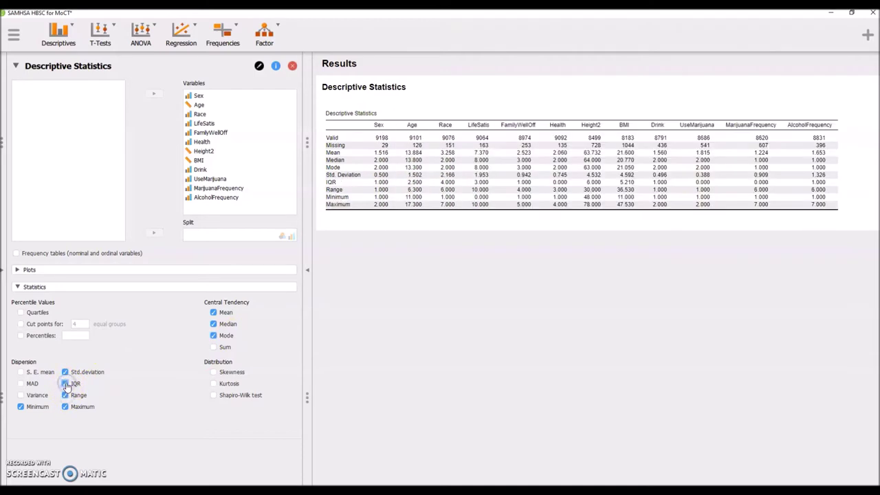
{"action": "left_click", "coordinate": [22, 395]}
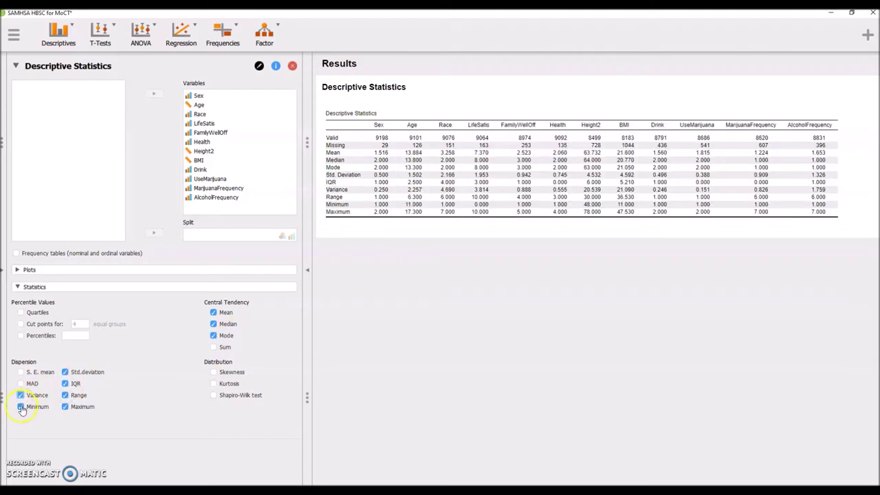
{"action": "left_click", "coordinate": [20, 406]}
{"action": "left_click", "coordinate": [67, 409]}
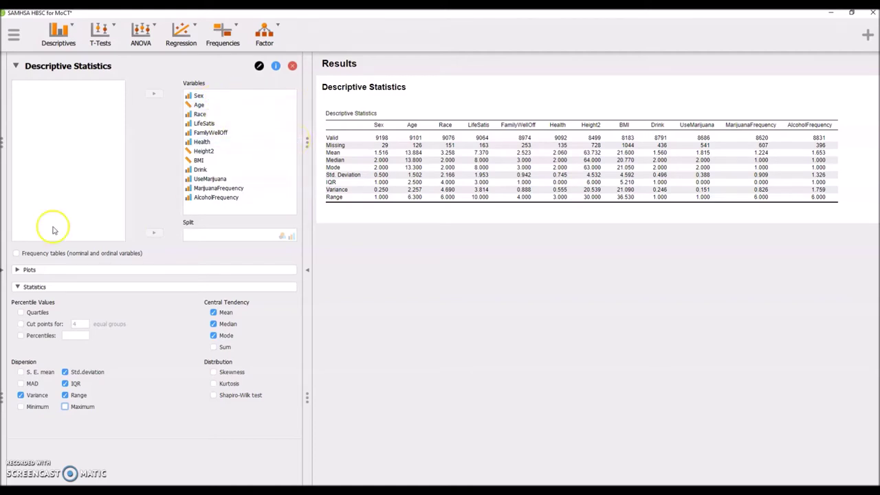
{"action": "left_click", "coordinate": [3, 269]}
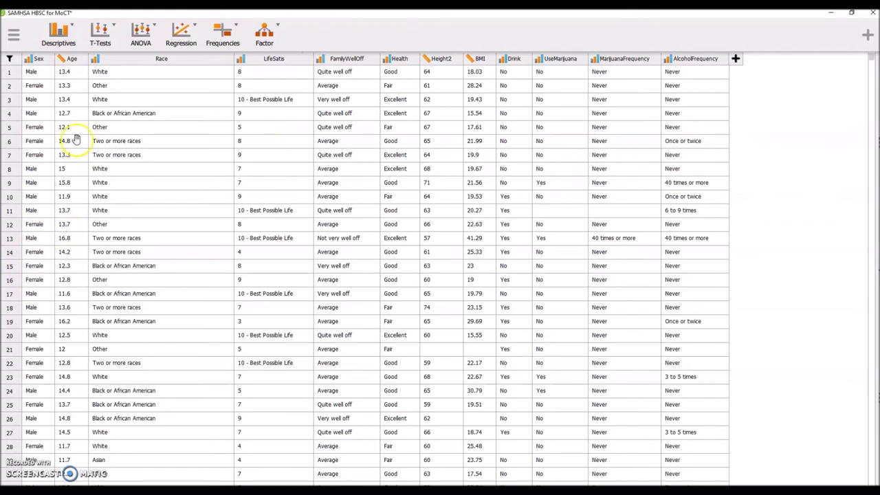
{"action": "left_click", "coordinate": [38, 59]}
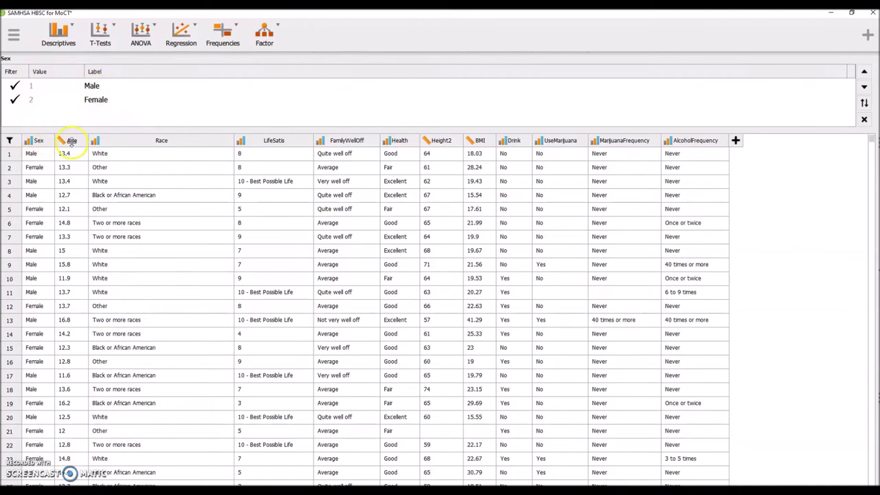
{"action": "left_click", "coordinate": [111, 145]}
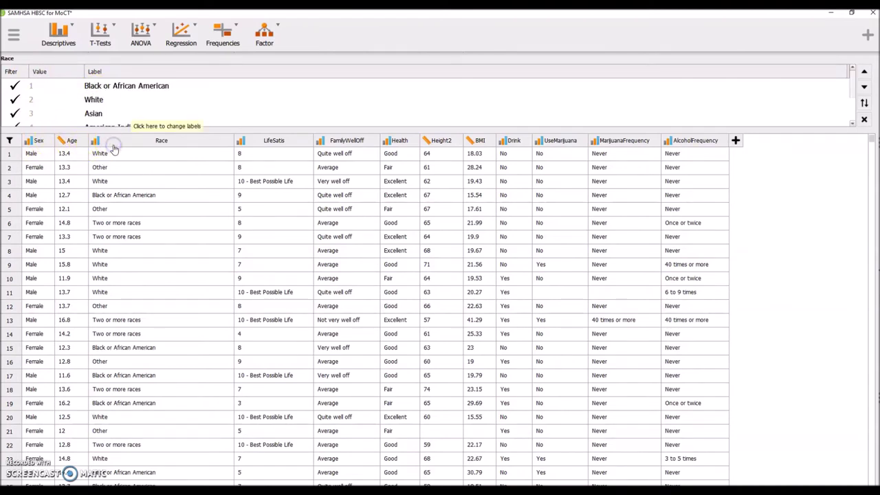
{"action": "scroll", "coordinate": [855, 93], "scroll_direction": "down", "scroll_amount": 3}
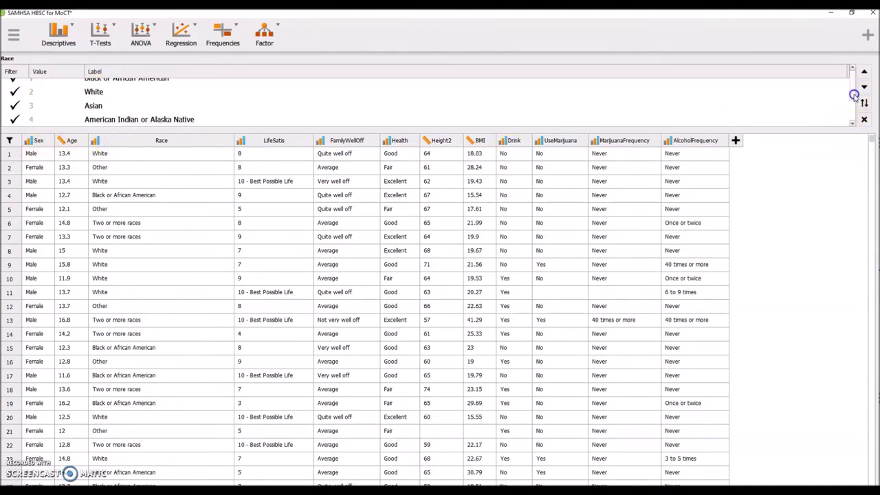
{"action": "scroll", "coordinate": [853, 96], "scroll_direction": "up", "scroll_amount": 3}
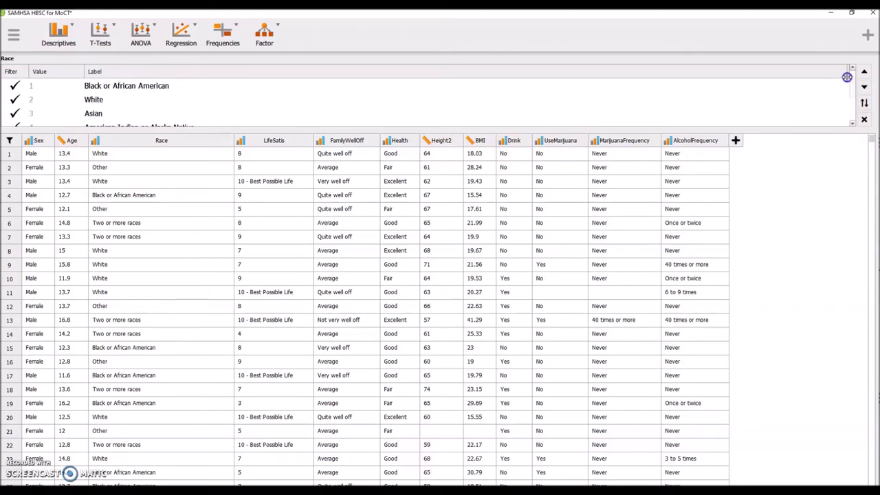
{"action": "left_click", "coordinate": [875, 279]}
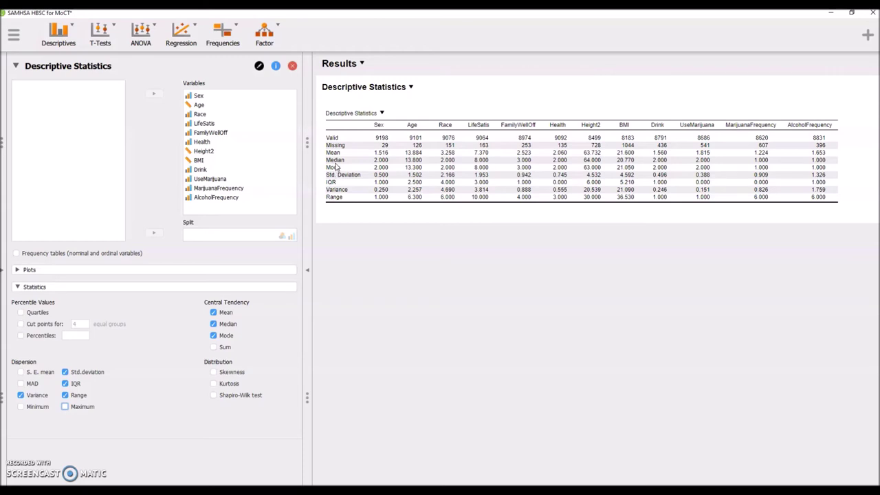
{"action": "left_click", "coordinate": [335, 158]}
- Tick Skewness and Kurtosis under Distribution to add them with standard errors
{"action": "left_click", "coordinate": [337, 167]}
{"action": "left_click", "coordinate": [338, 160]}
{"action": "left_click", "coordinate": [234, 372]}
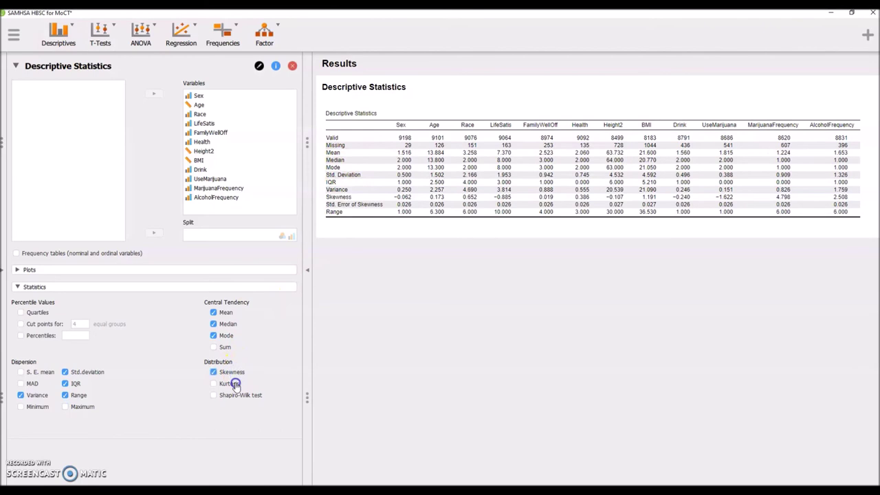
{"action": "left_click", "coordinate": [234, 384]}
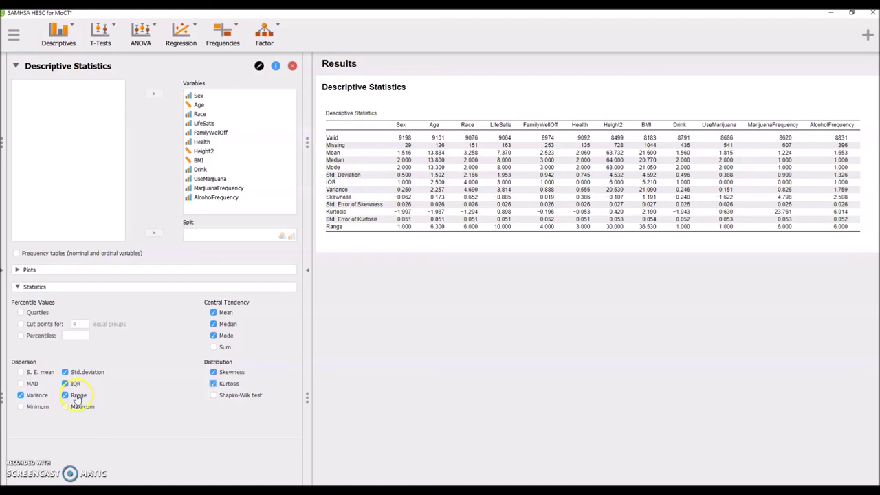
{"action": "left_click", "coordinate": [75, 395]}
{"action": "left_click", "coordinate": [37, 398]}
{"action": "left_click", "coordinate": [39, 403]}
{"action": "left_click", "coordinate": [658, 310]}
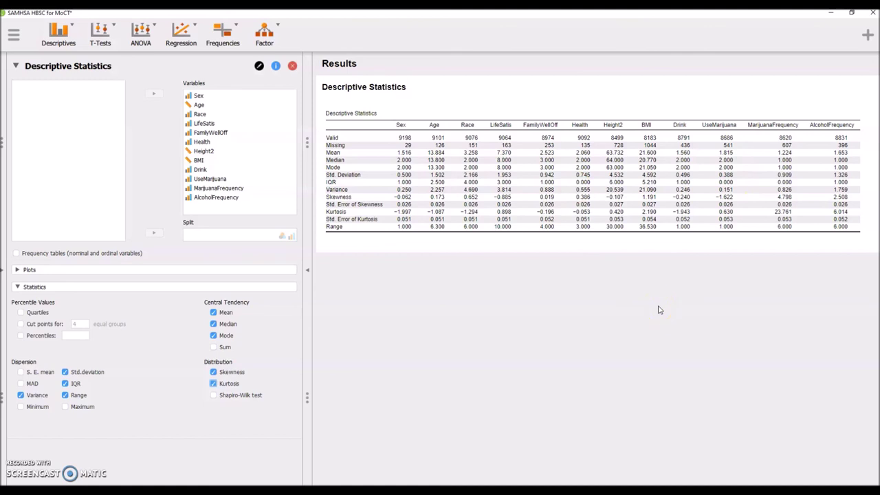